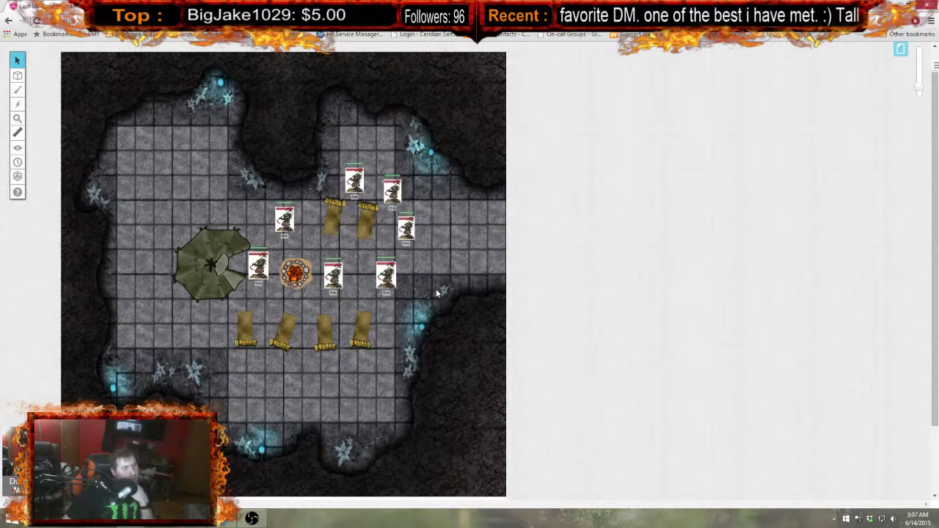
Step: Switch to the Dynamic Lighting layer and activate the Polygon/Line drawing tool
mouse_move(26, 84)
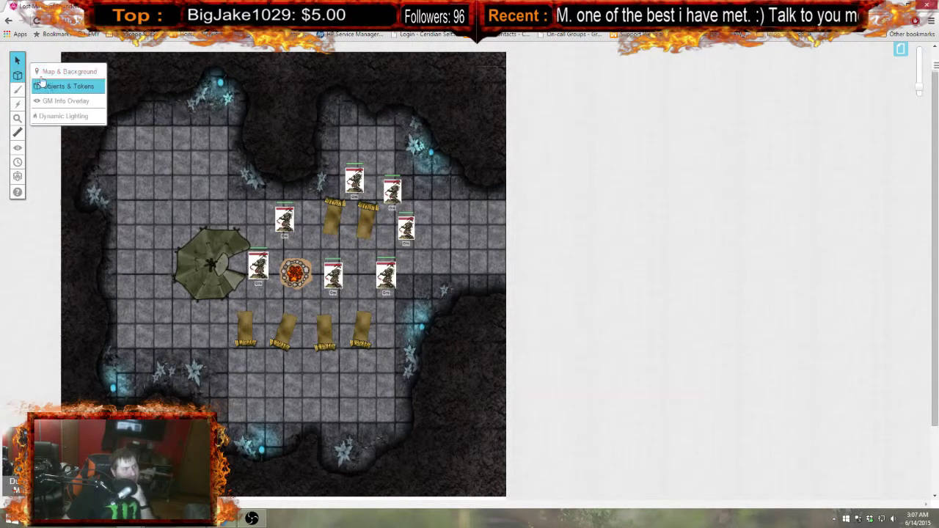
left_click(60, 115)
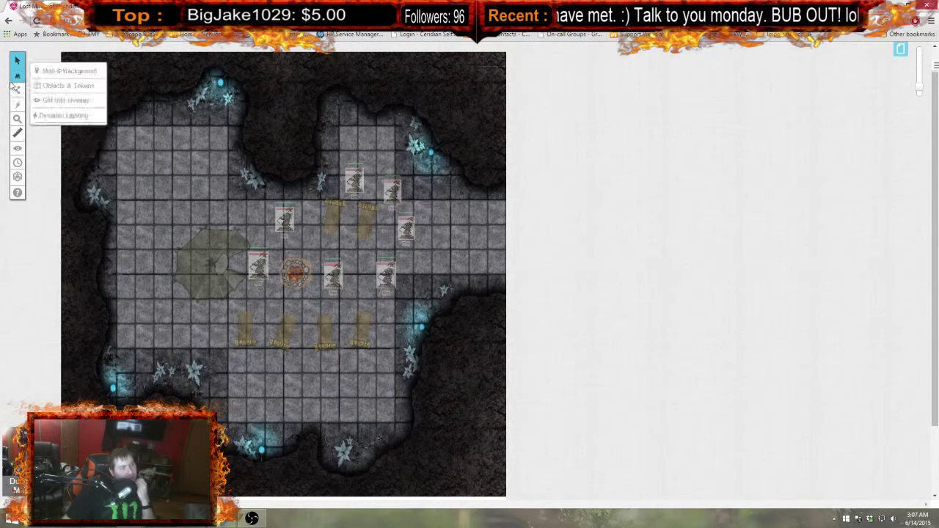
mouse_move(17, 90)
left_click(48, 100)
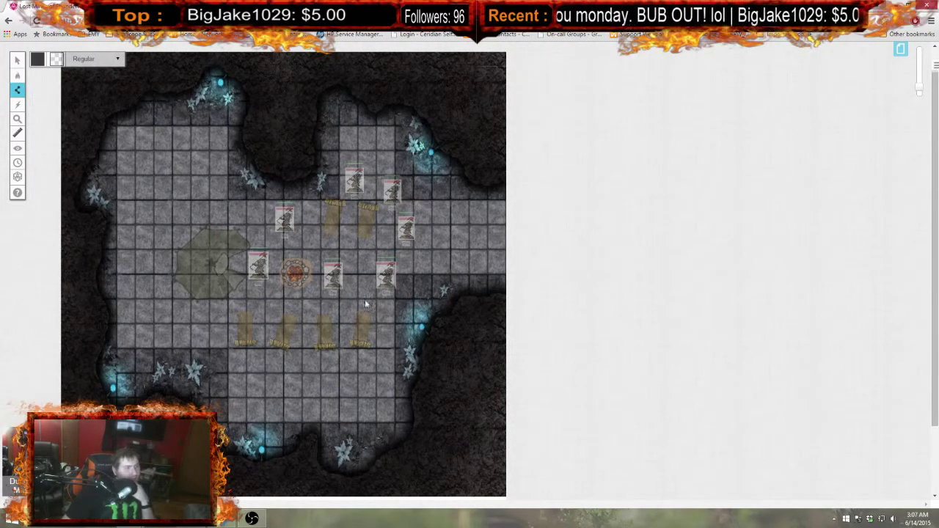
Step: Set the line colour to magenta and the line thickness to Thin
left_click(39, 61)
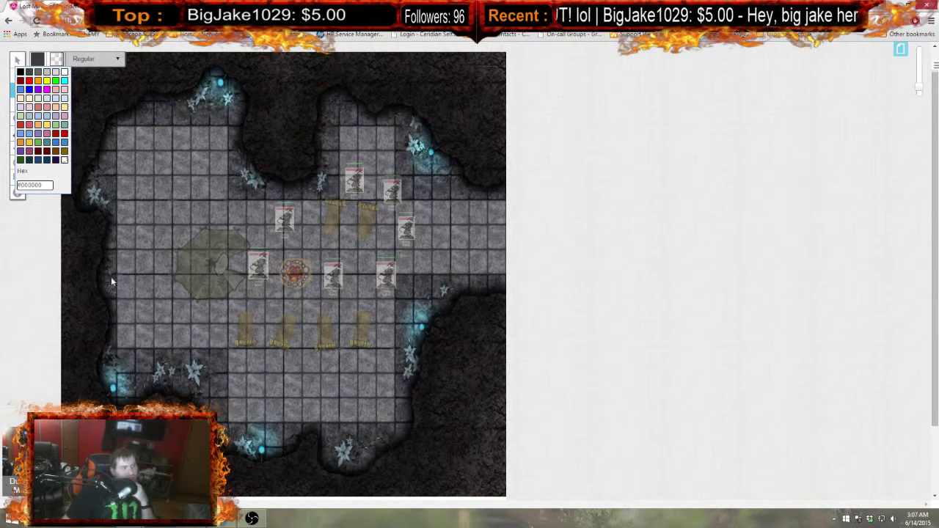
left_click(47, 89)
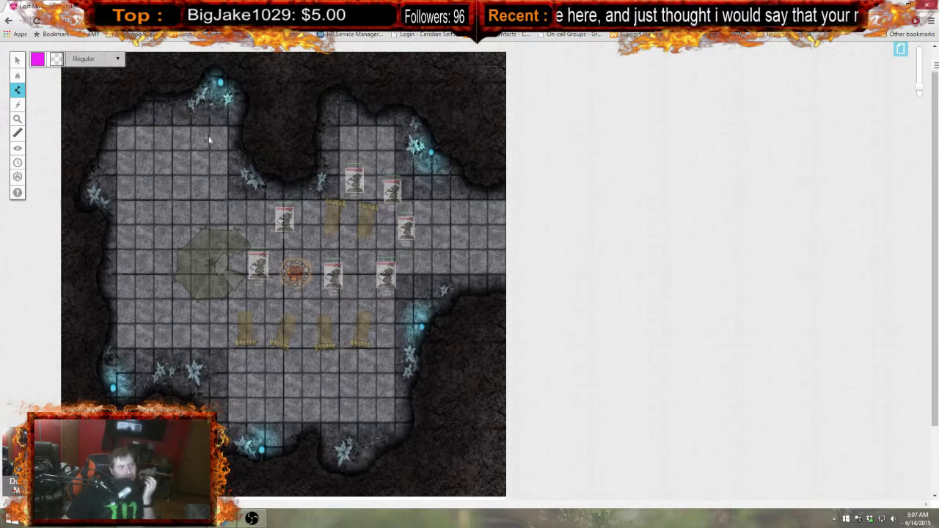
left_click(107, 64)
left_click(97, 69)
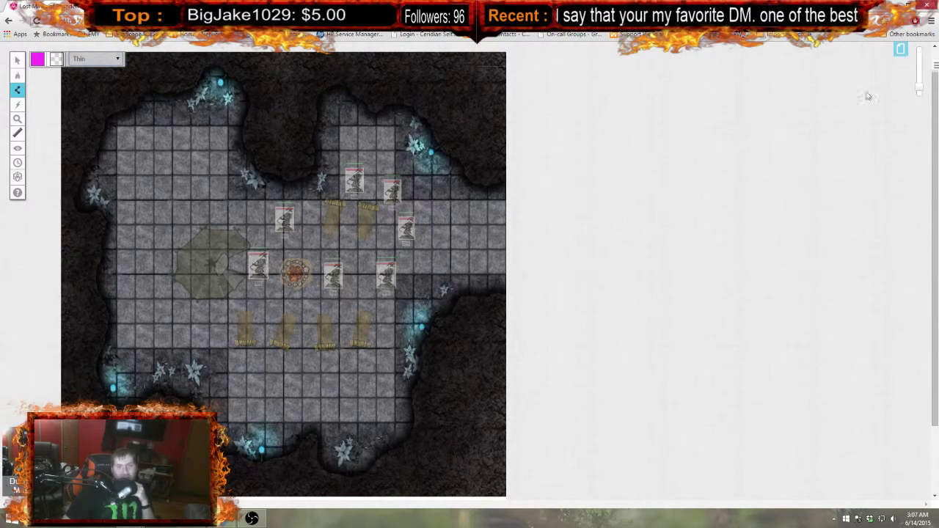
Step: Start a polygon line at the map's east border, below the corridor, and trace the rock edge down past the glowing crystal on the east wall
left_click(920, 72)
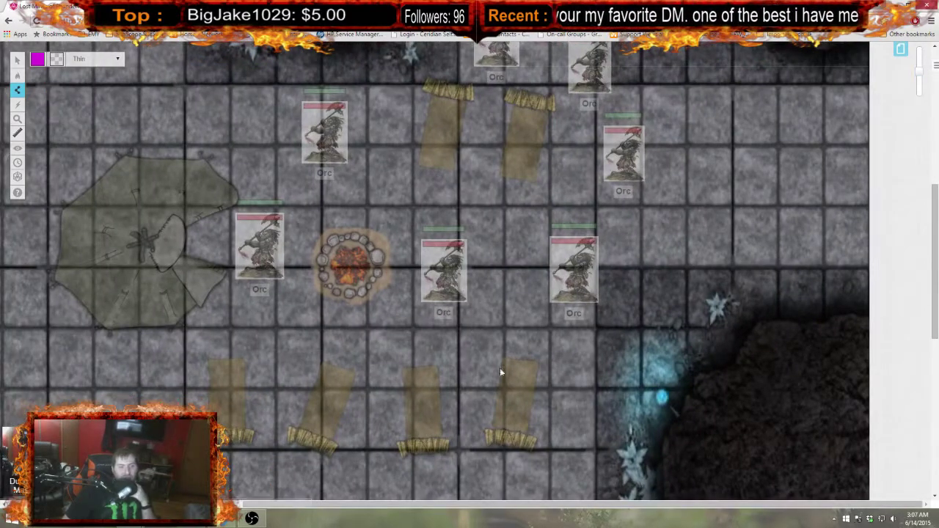
scroll(743, 359, "down", 2)
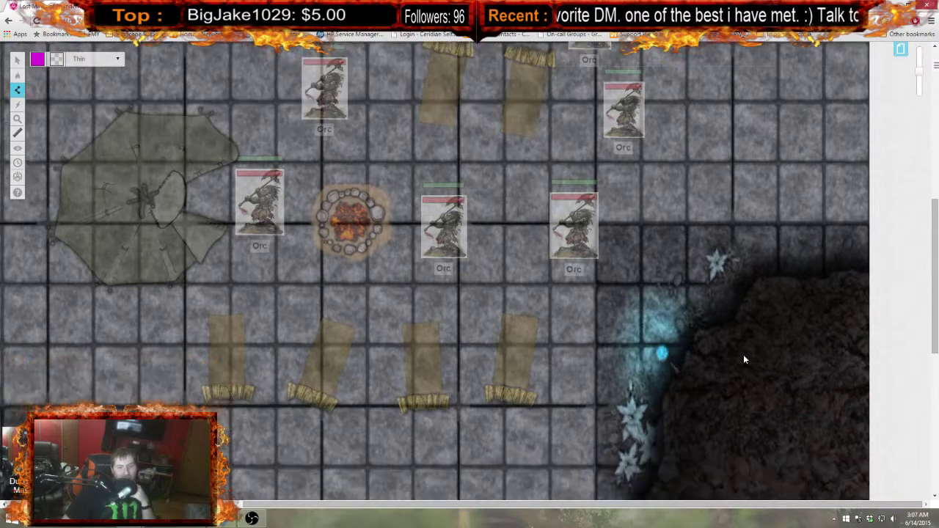
scroll(743, 360, "down", 3)
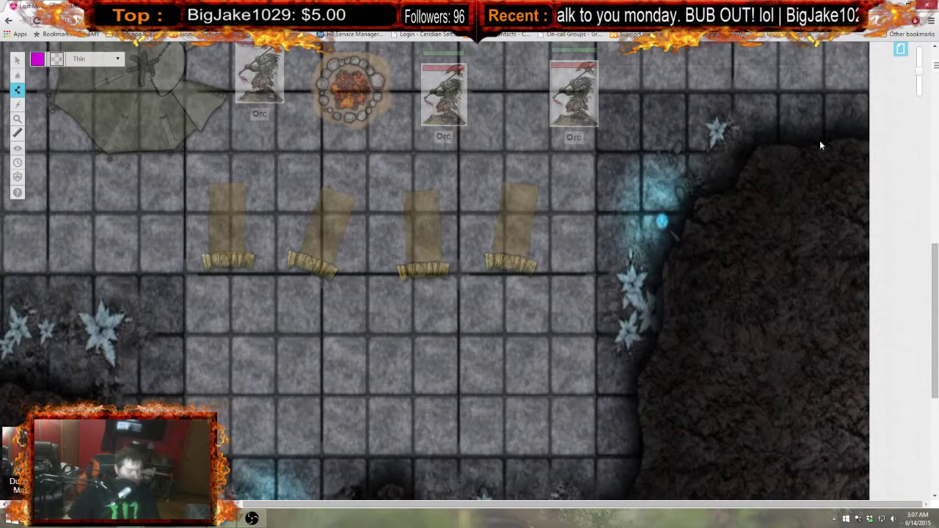
mouse_move(18, 93)
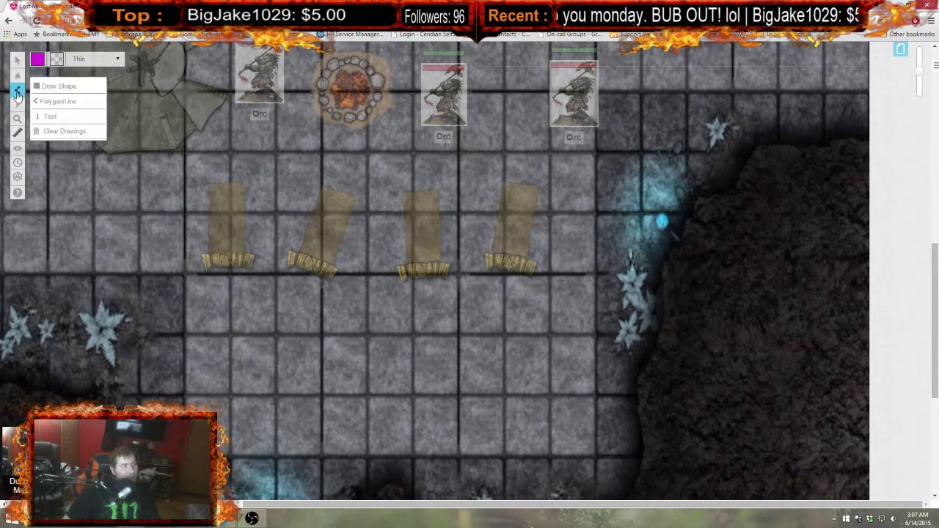
left_click(60, 104)
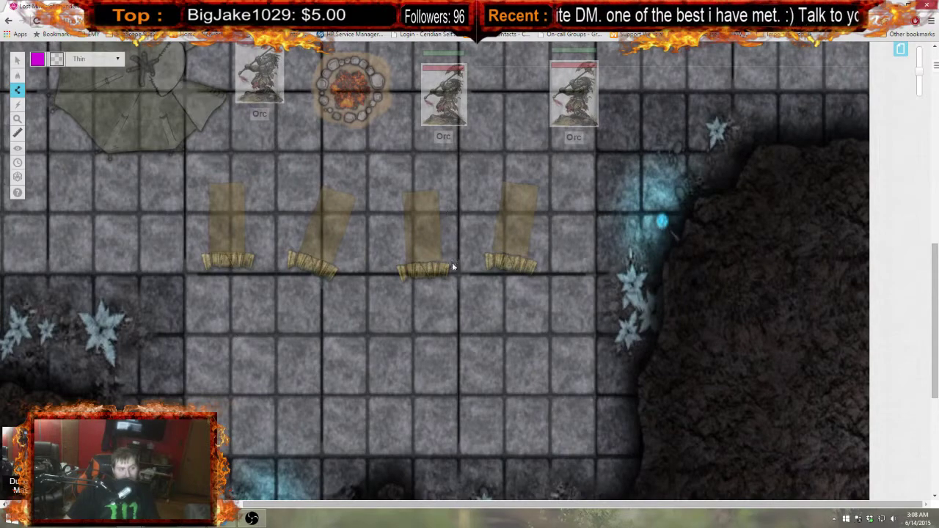
scroll(538, 351, "up", 3)
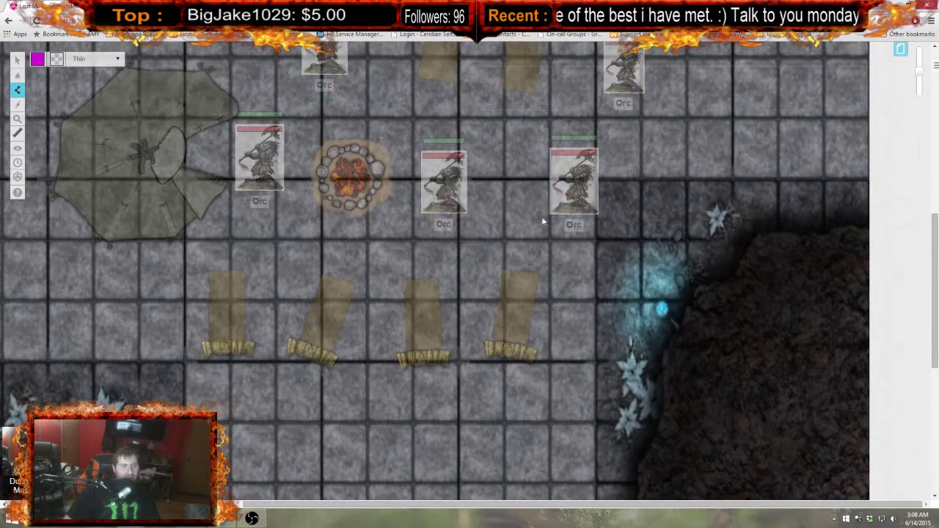
scroll(524, 261, "down", 7)
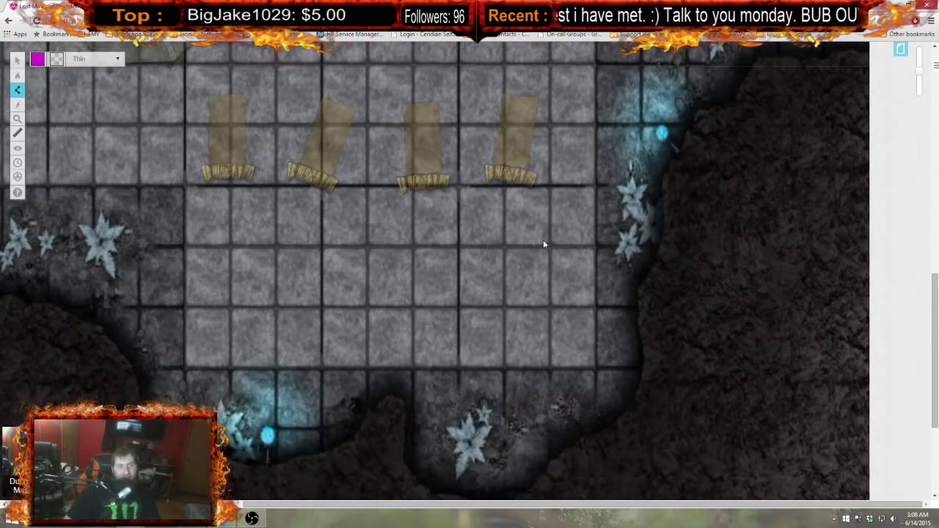
scroll(536, 285, "up", 4)
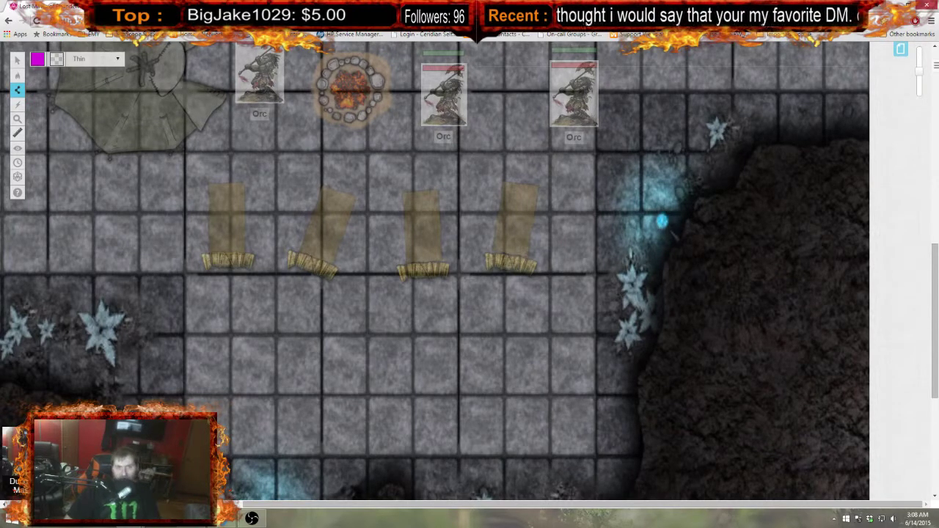
left_click(869, 148)
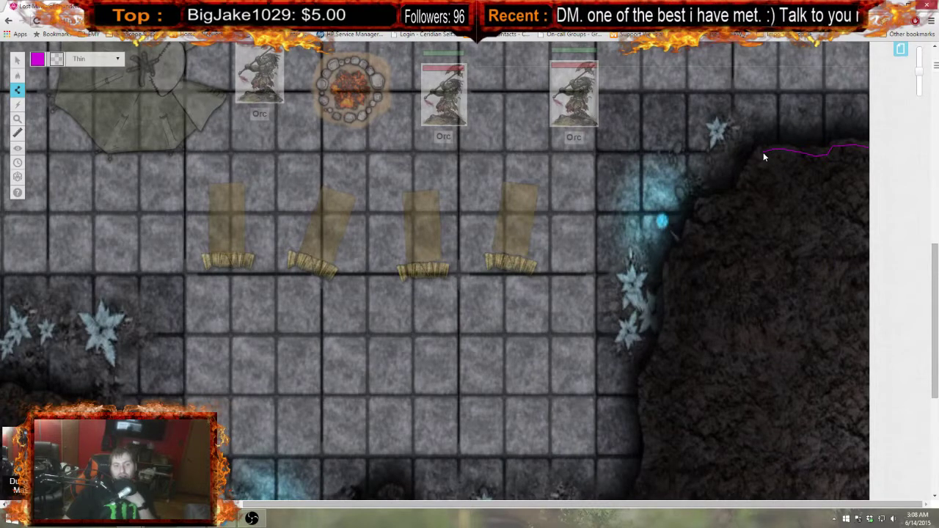
left_click_drag(755, 171, 736, 200)
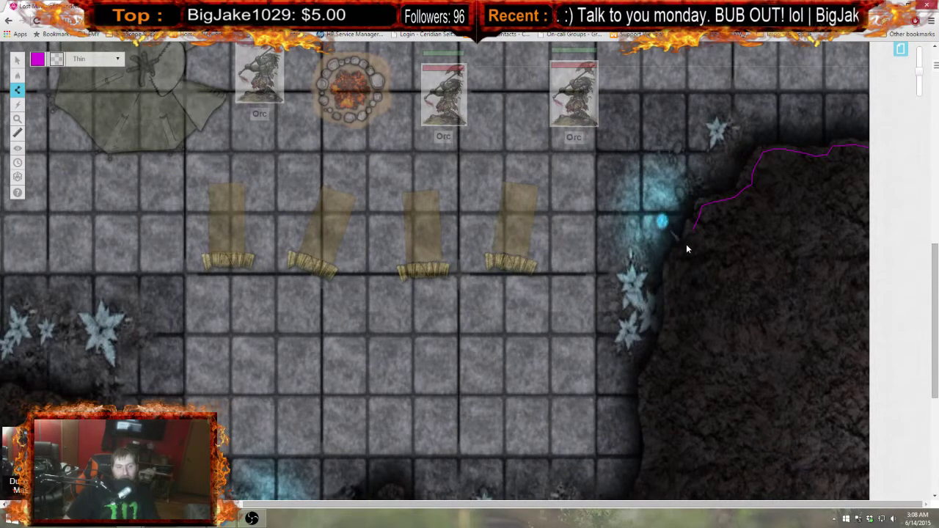
right_click(673, 298)
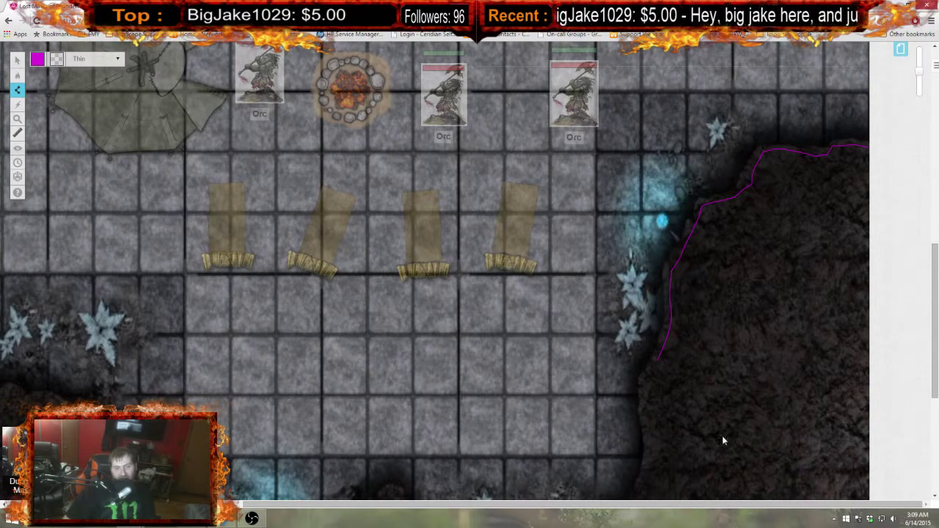
Step: Continue the lighting line down the east wall and around the cavern's southeast corner to the bottom of the southern alcove
scroll(750, 268, "down", 2)
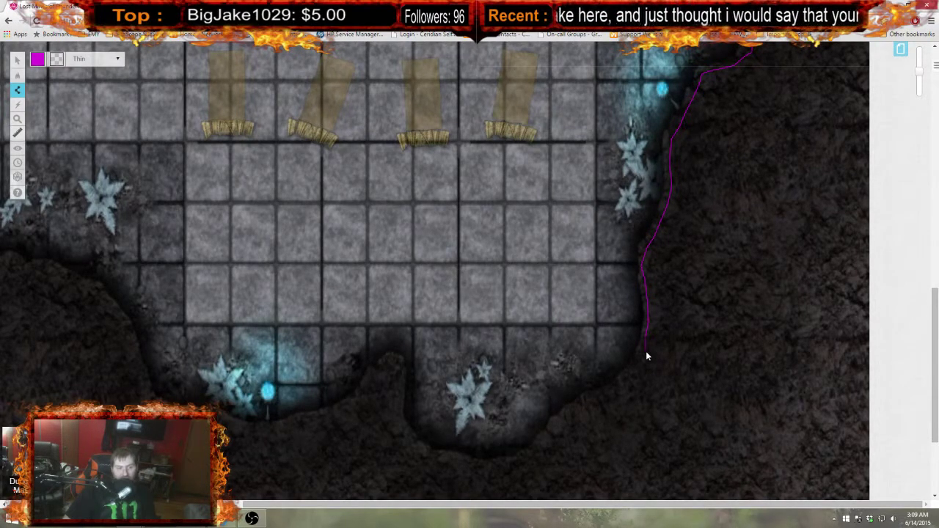
scroll(635, 383, "down", 1)
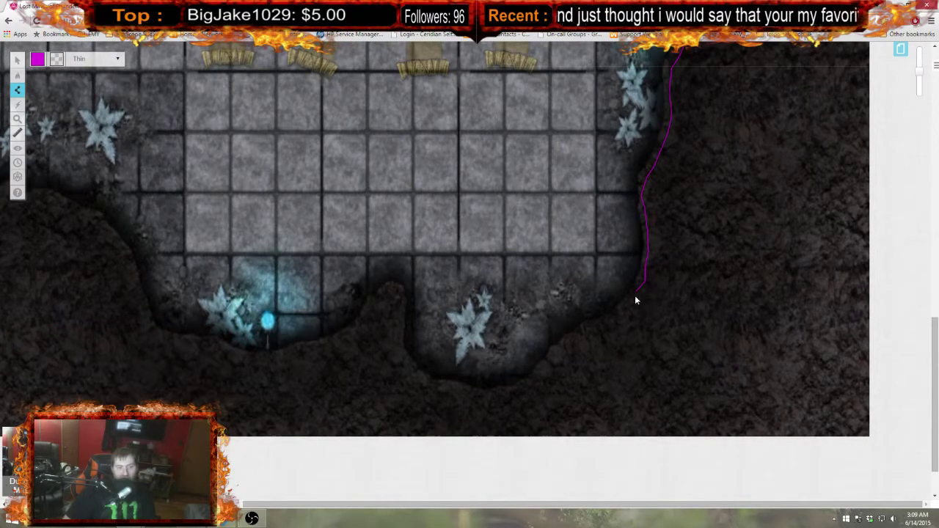
left_click(608, 325)
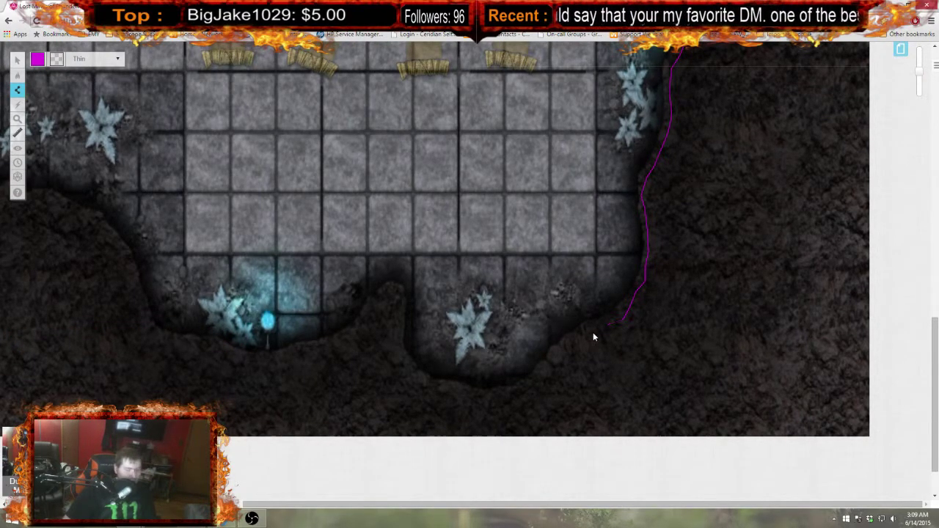
key("ctrl+z")
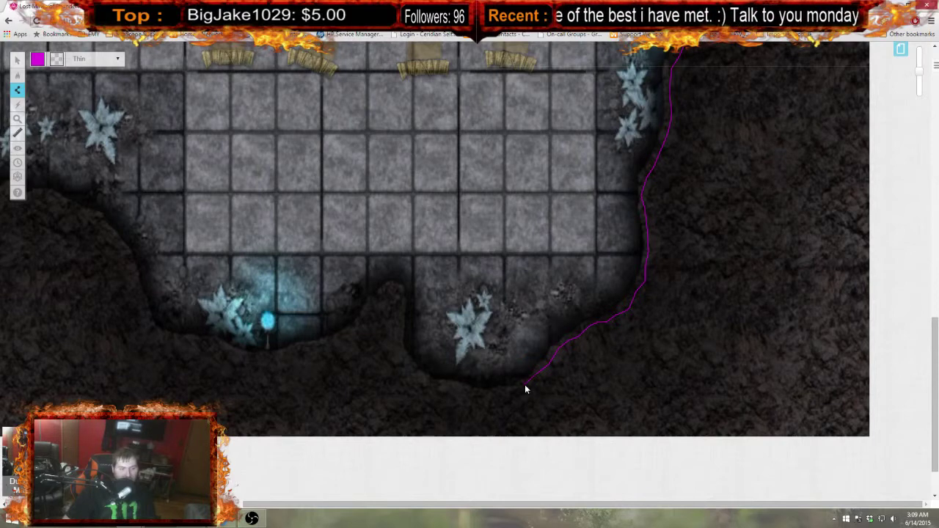
key("ctrl+z")
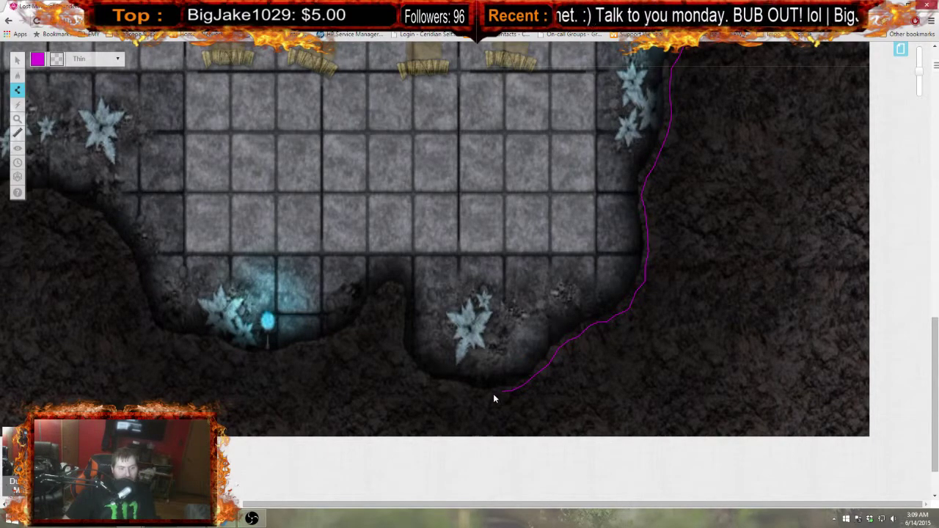
Step: Trace the line around the southern alcove, over the narrow rock spur and along the wall beneath the southern glowing crystal
mouse_move(474, 397)
left_mouse_down()
mouse_move(416, 375)
mouse_move(396, 331)
mouse_move(398, 305)
left_mouse_up()
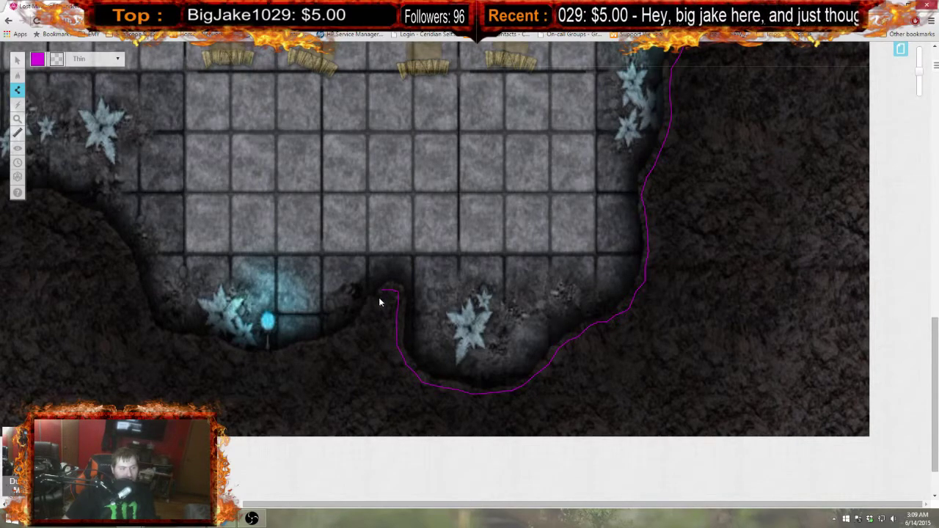
left_click_drag(380, 301, 378, 303)
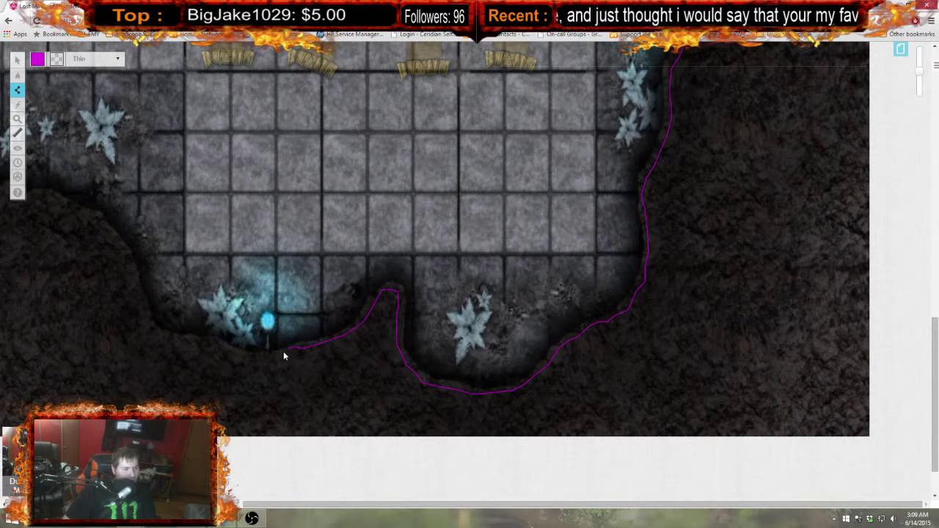
key("ctrl+z")
key("ctrl+z")
key("ctrl+z")
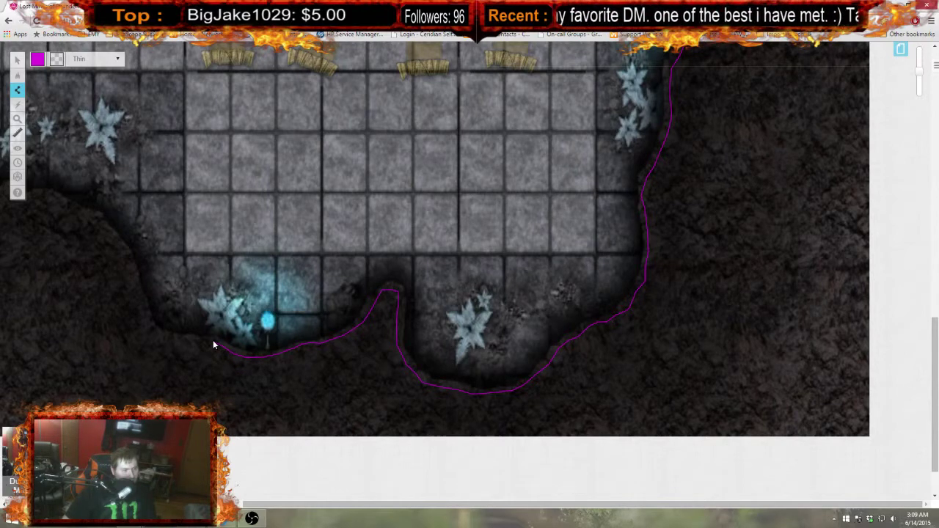
Step: Extend the line from the southern glowing crystal up the curved wall and over the rock bulge toward the southwest nook
left_click_drag(331, 504, 224, 505)
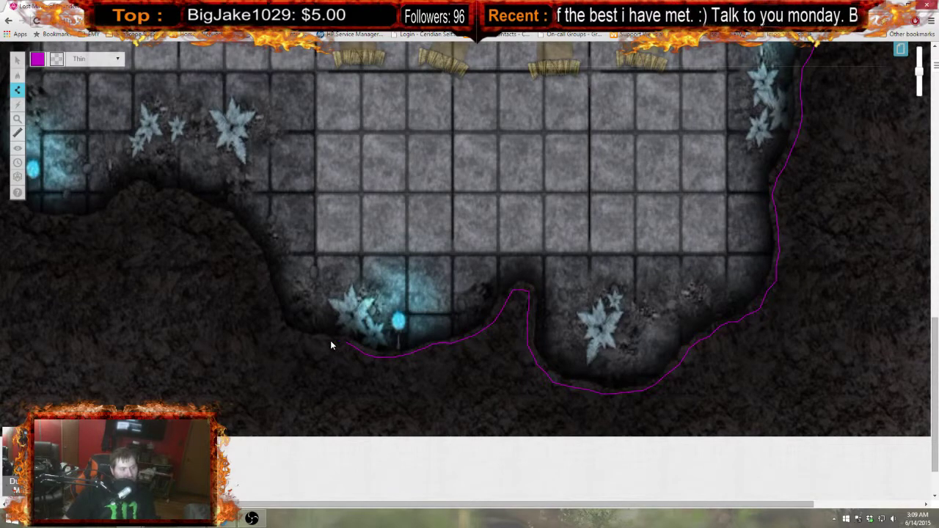
left_click(297, 339)
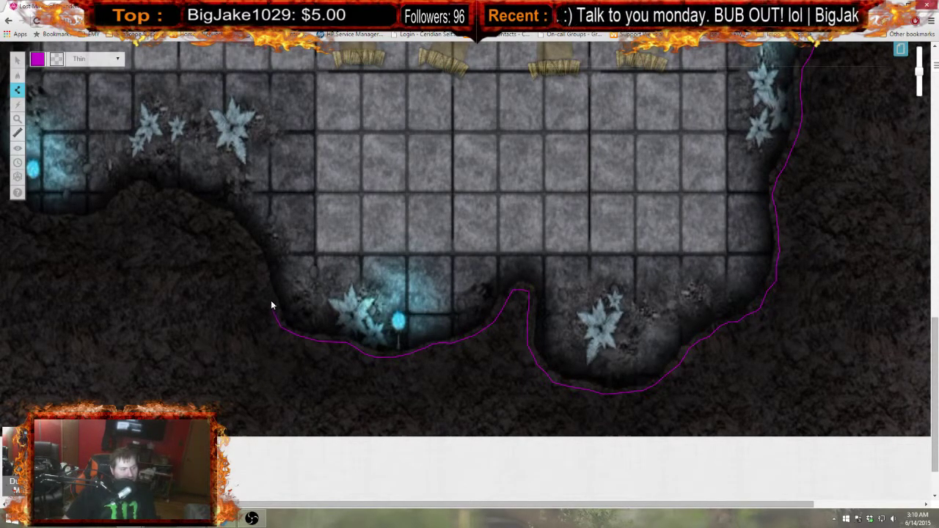
left_click_drag(264, 266, 231, 233)
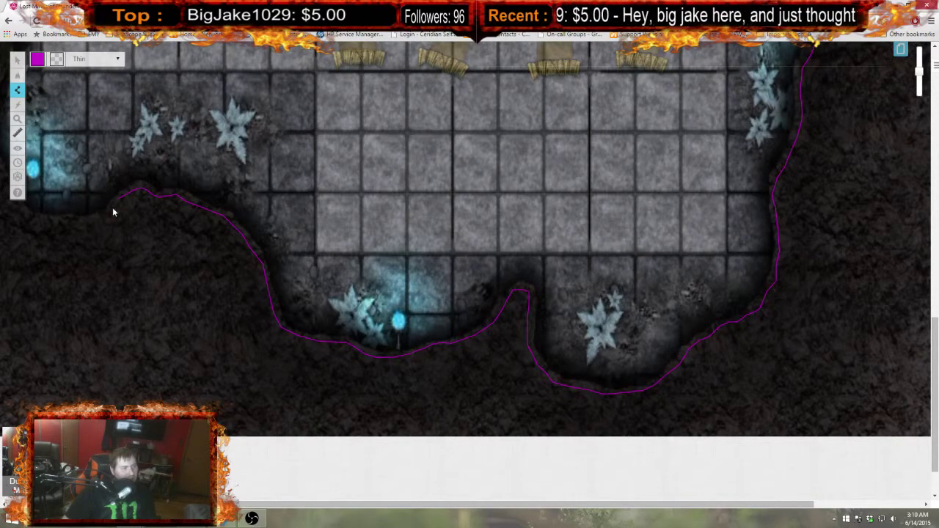
Step: Trace the line around the southwest nook with the glowing crystal and up the lower part of the west wall
scroll(327, 502, "down", 2)
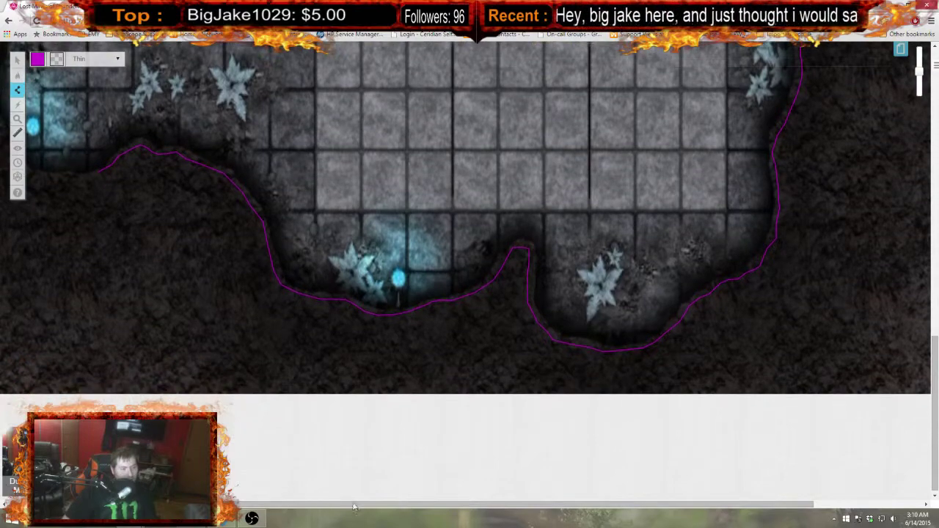
left_click_drag(325, 505, 251, 479)
scroll(251, 481, "left", 1)
scroll(284, 360, "up", 2)
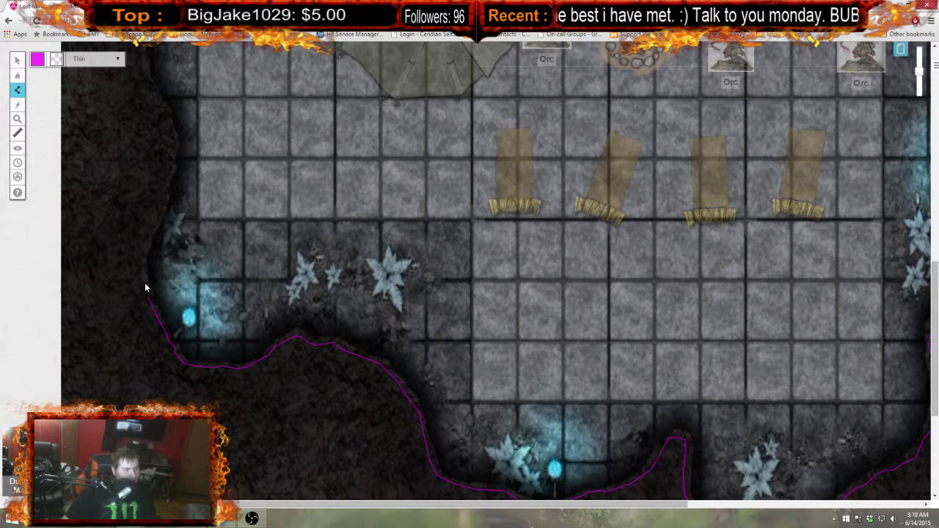
left_click_drag(143, 252, 147, 237)
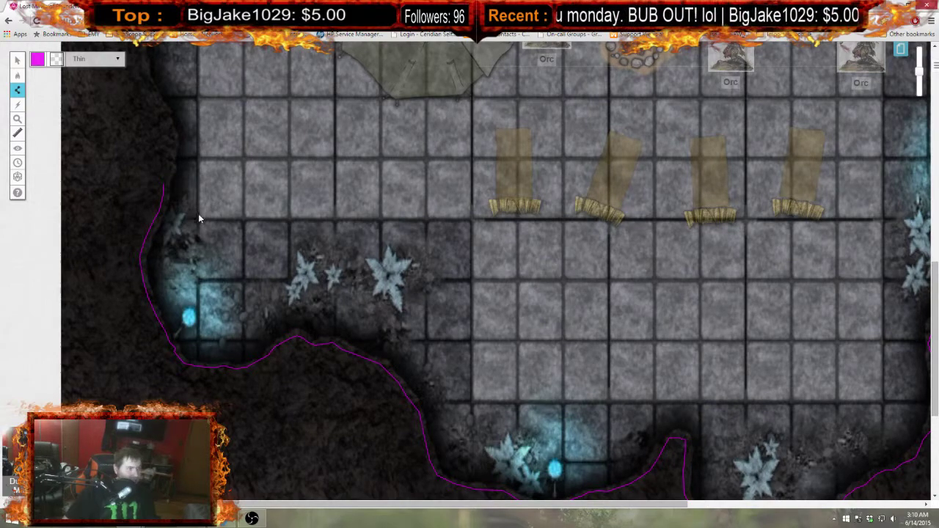
Step: Continue the lighting line up the west wall past the tent to just below the nook with the pale crystals
scroll(198, 214, "up", 1)
scroll(160, 293, "up", 1)
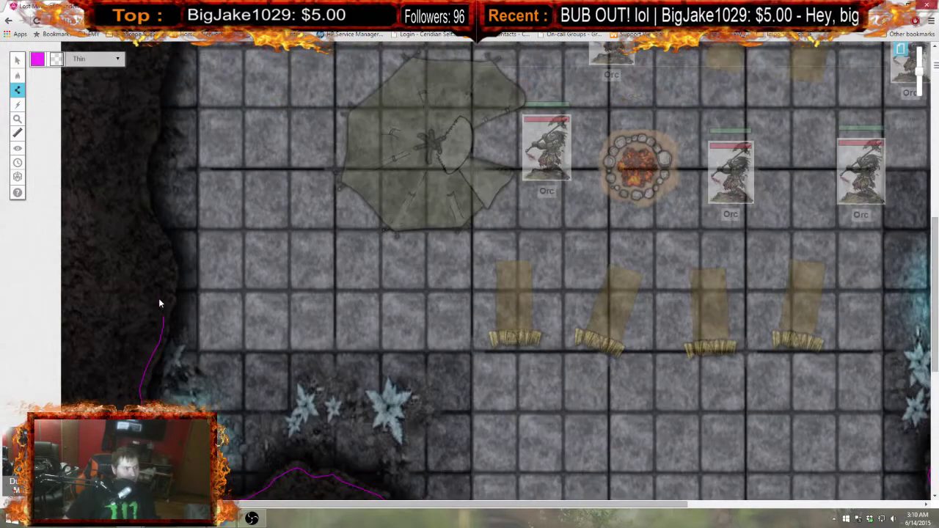
mouse_move(166, 301)
left_mouse_down()
mouse_move(173, 275)
mouse_move(141, 207)
mouse_move(144, 159)
left_mouse_up()
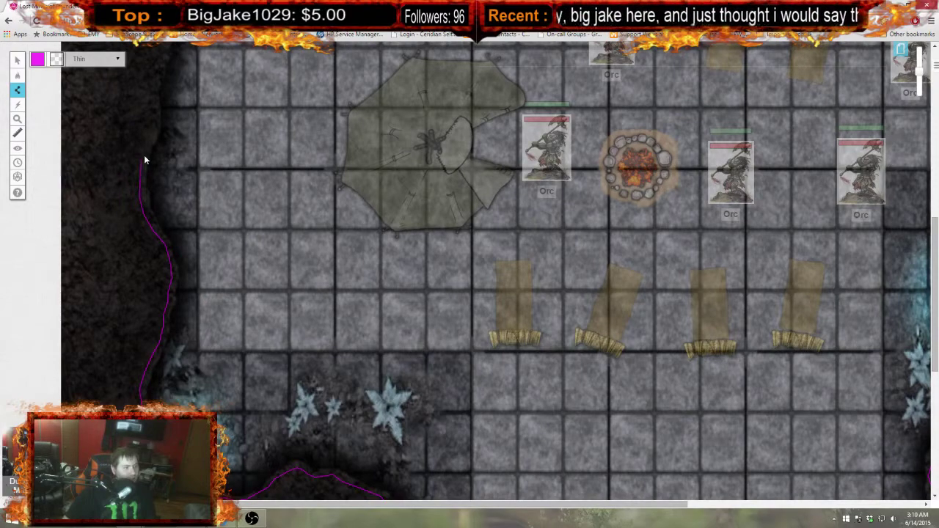
scroll(194, 217, "up", 3)
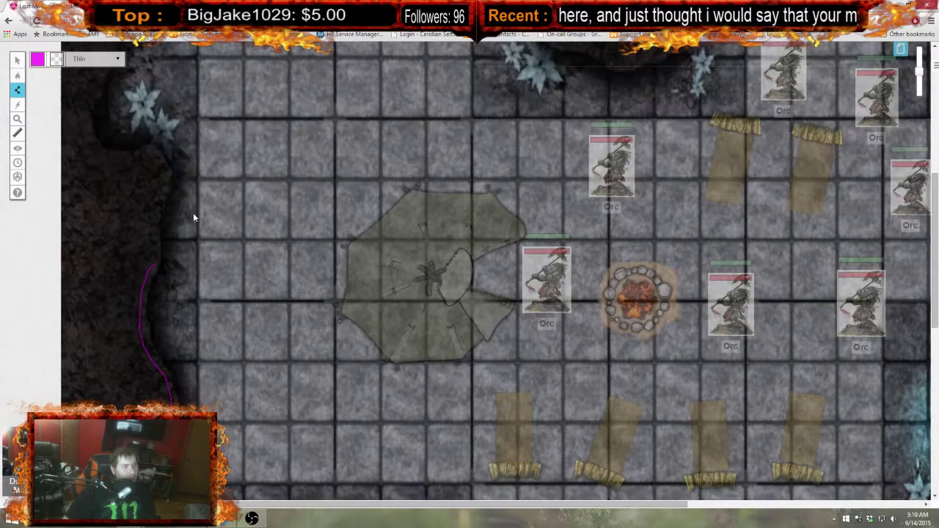
left_click_drag(154, 247, 167, 177)
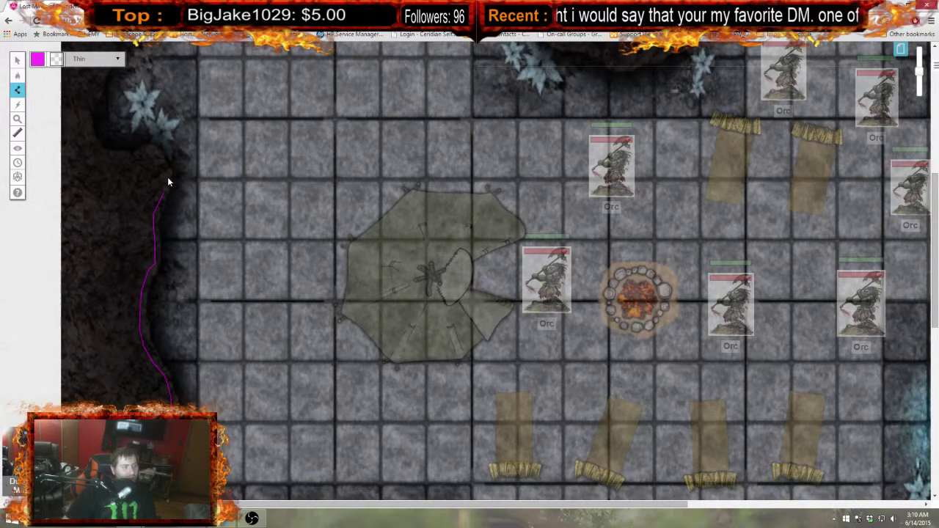
Step: Trace the line around the pale crystal nook on the west wall, up the slanting wall and around the cavern's northwest corner
scroll(176, 227, "up", 1)
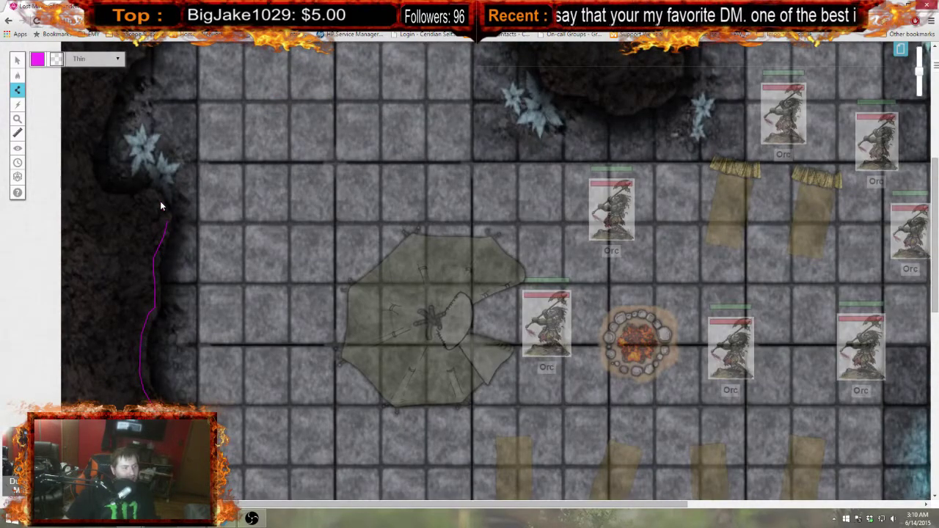
left_click_drag(144, 194, 107, 199)
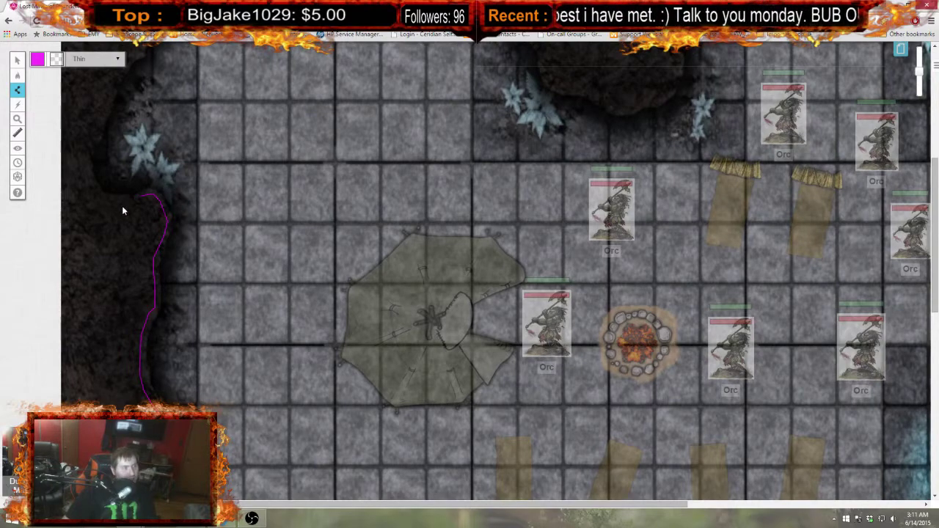
left_click_drag(128, 198, 99, 196)
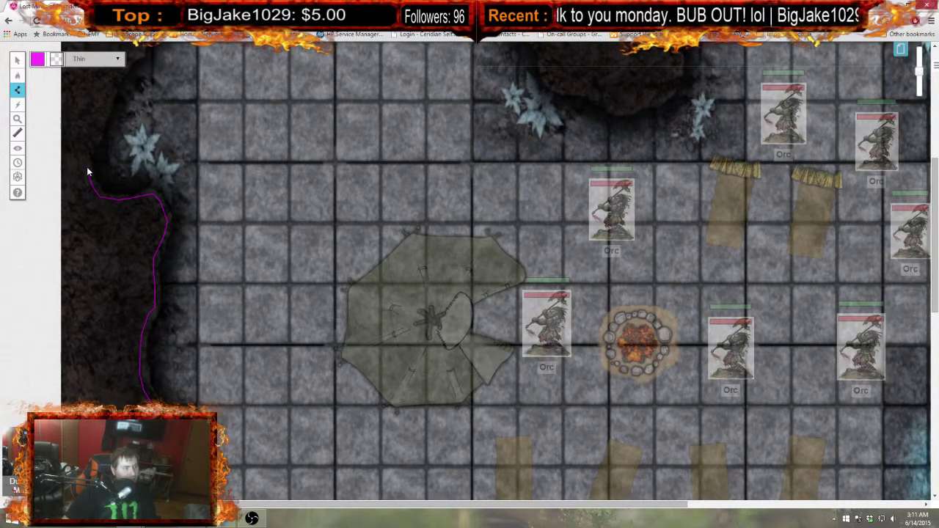
scroll(167, 241, "up", 3)
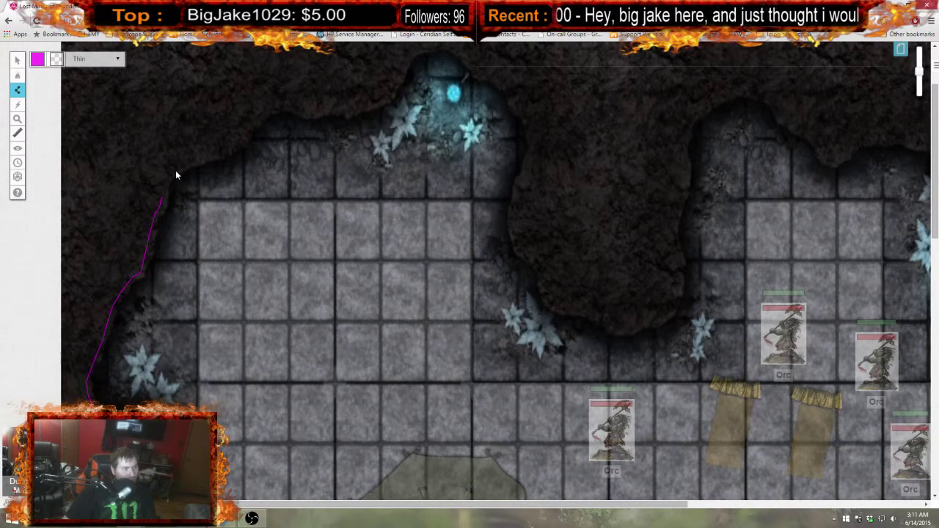
left_click(220, 155)
left_click(232, 146)
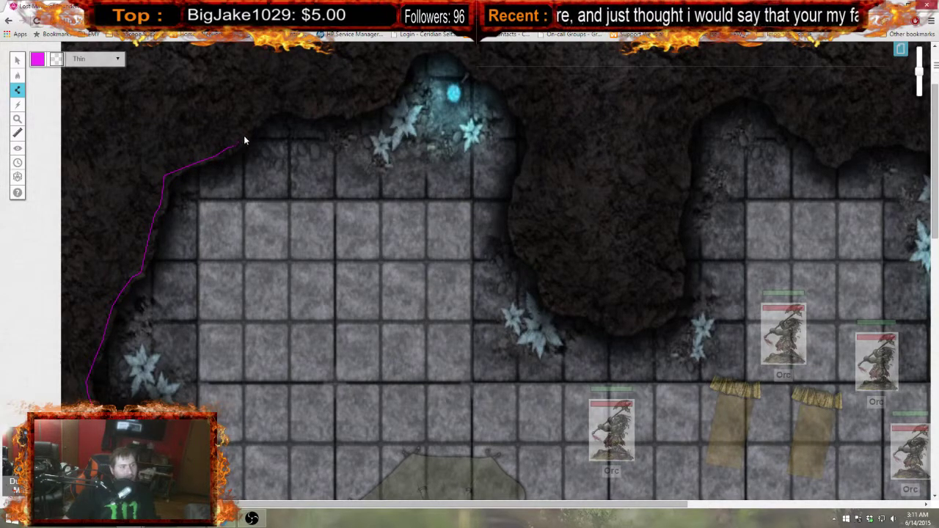
Step: Extend the line along the north wall and over the top of the alcove with the northern glowing crystal
scroll(265, 182, "up", 1)
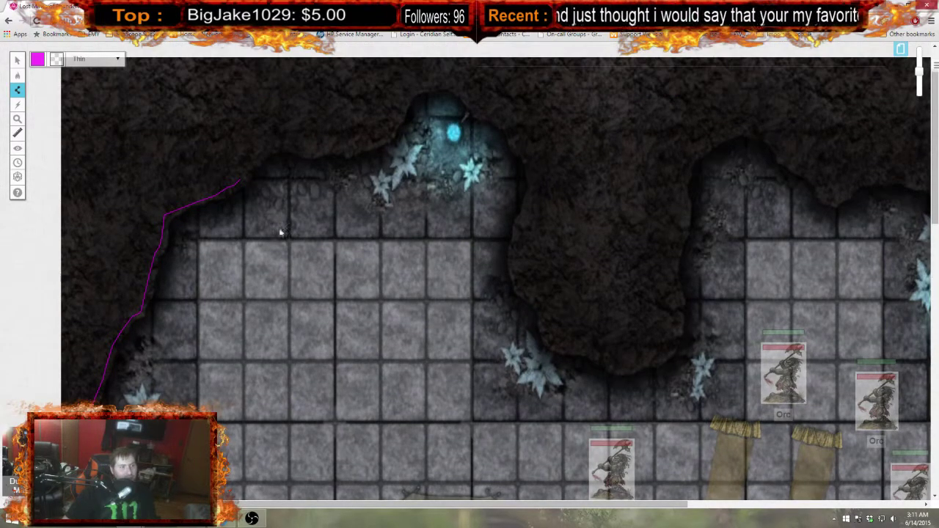
left_click(259, 156)
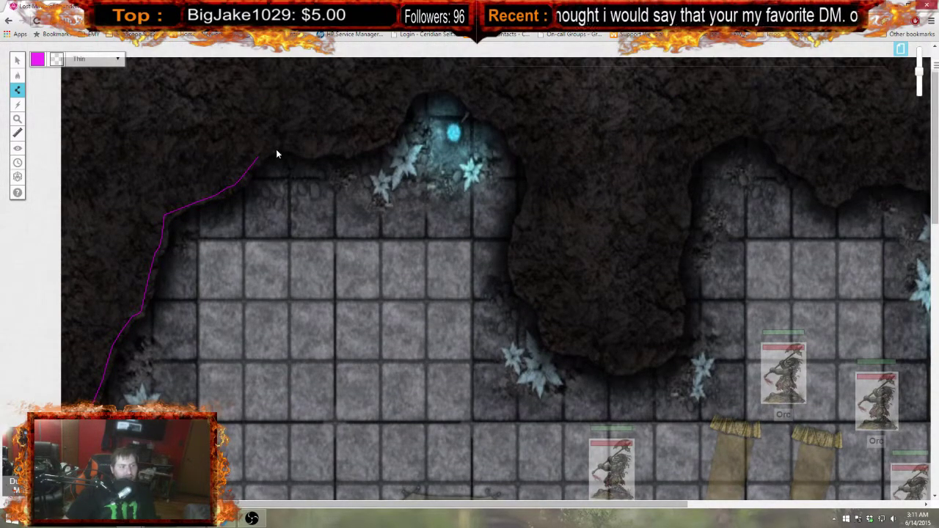
left_click(332, 150)
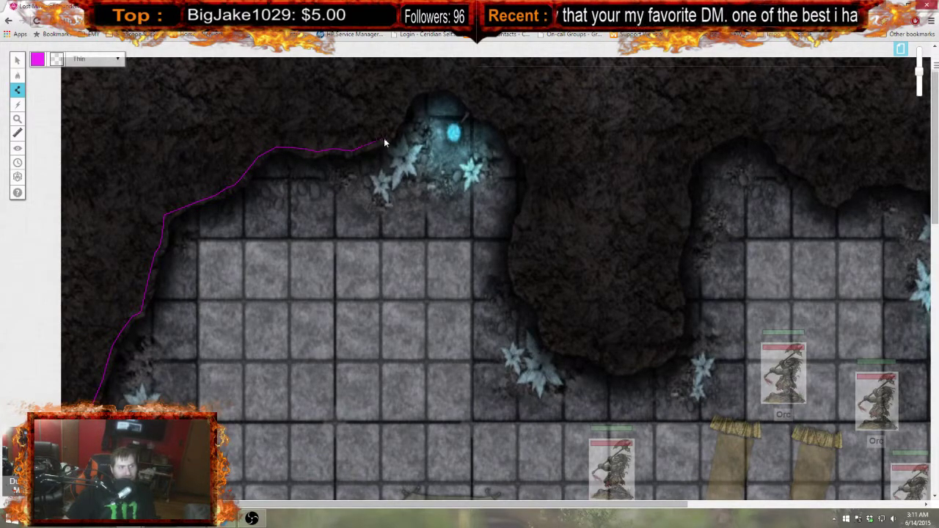
left_click(431, 85)
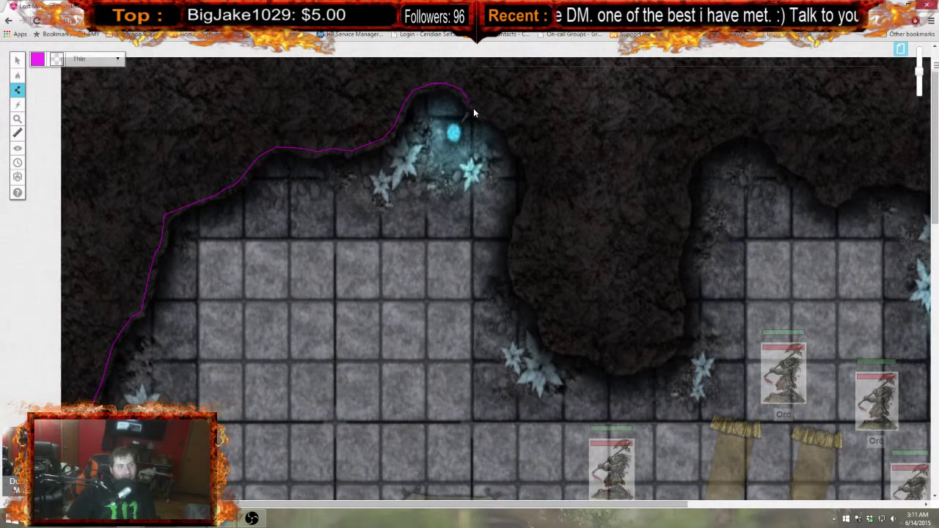
Step: Trace the line down from the northern crystal alcove, around the large rock outcrop and up to the top of the next alcove
left_click_drag(400, 504, 534, 505)
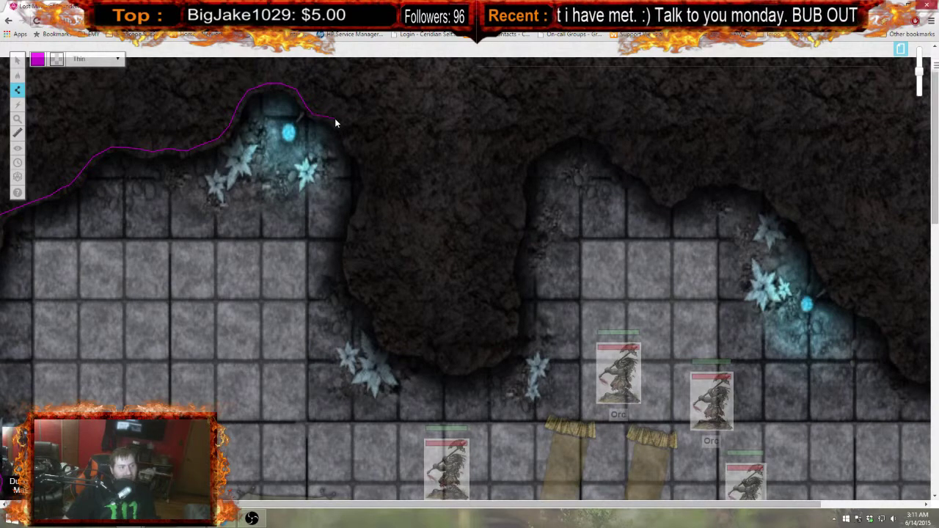
mouse_move(334, 120)
left_mouse_down()
mouse_move(369, 165)
mouse_move(372, 199)
left_mouse_up()
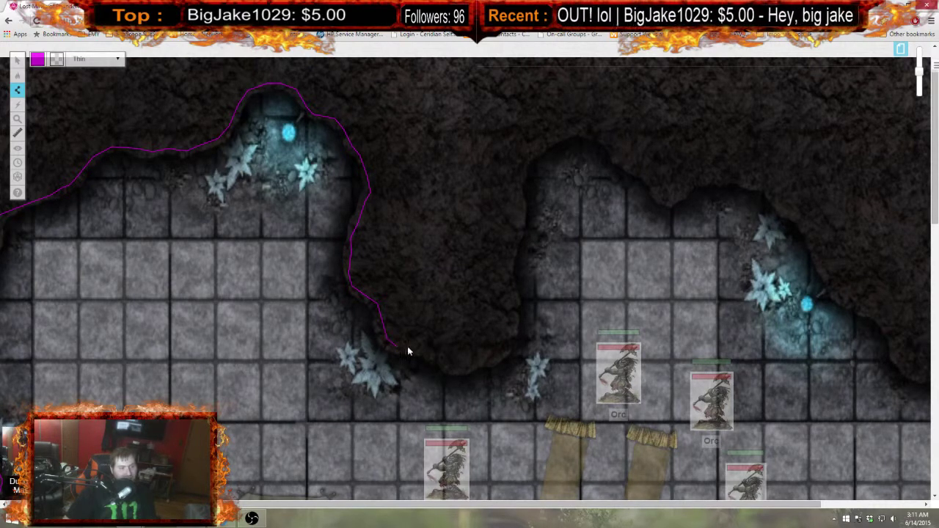
left_click_drag(427, 356, 456, 368)
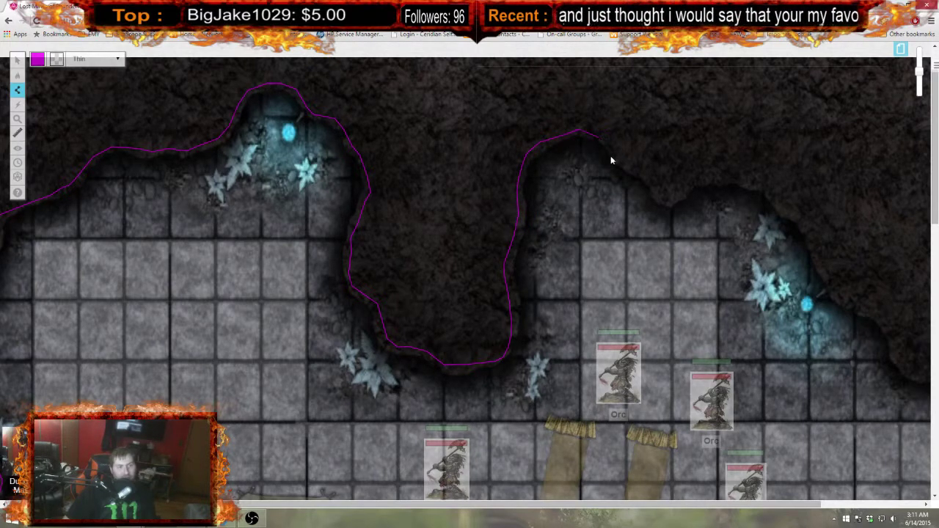
Step: Continue the line from the top of the alcove east of the outcrop down the sloping wall toward the small rock point
left_click_drag(435, 504, 546, 505)
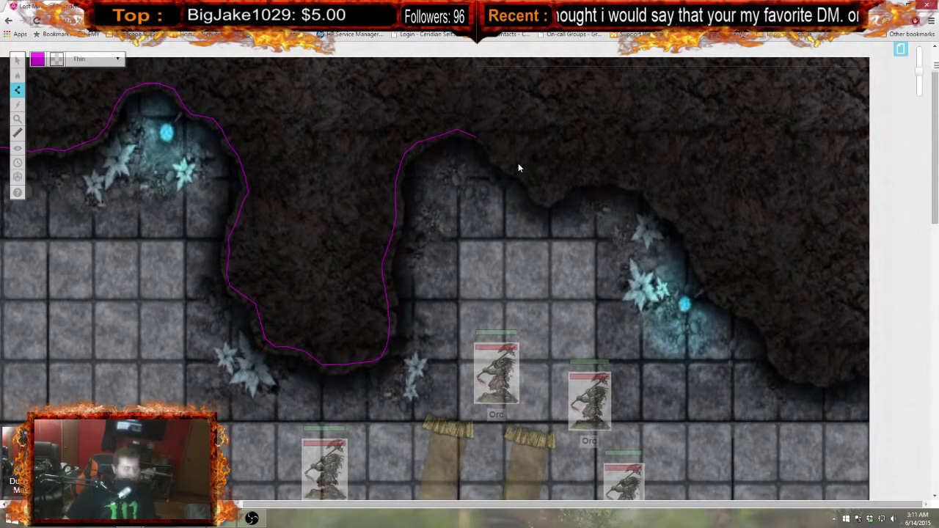
left_click(452, 129)
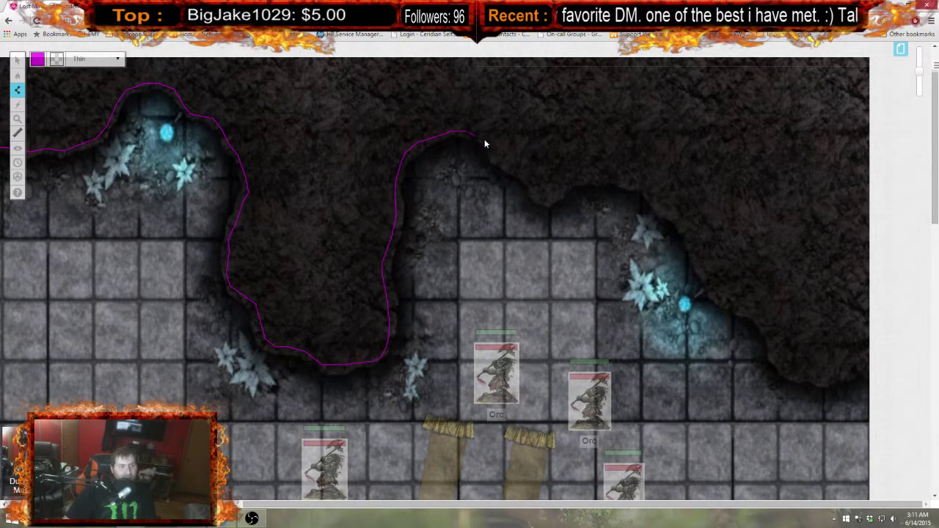
left_click(484, 139)
left_click(492, 155)
left_click_drag(495, 163, 522, 177)
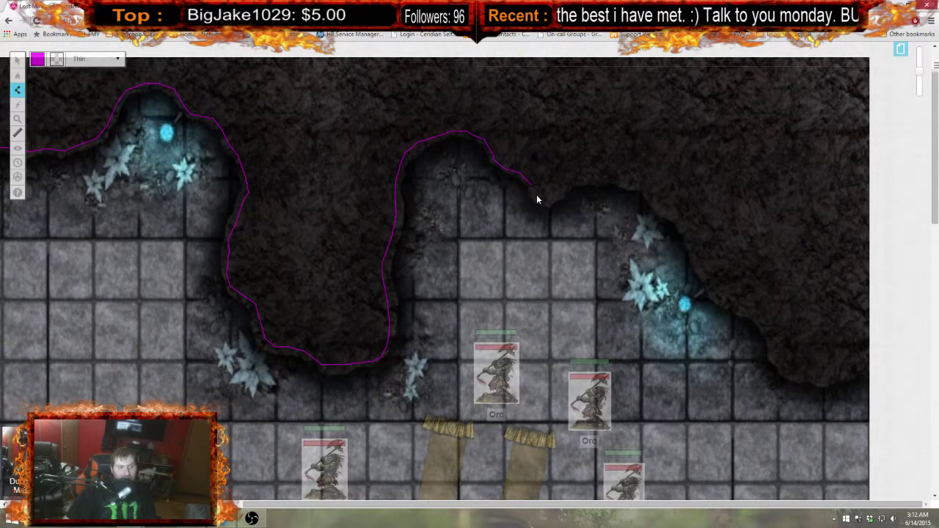